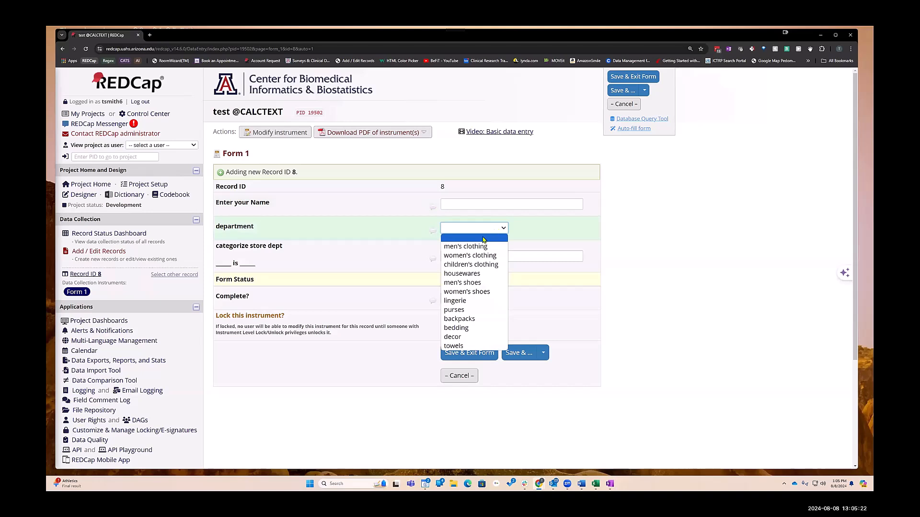
- Choose men's clothing as the department on the new record to test the category calculation
click(472, 246)
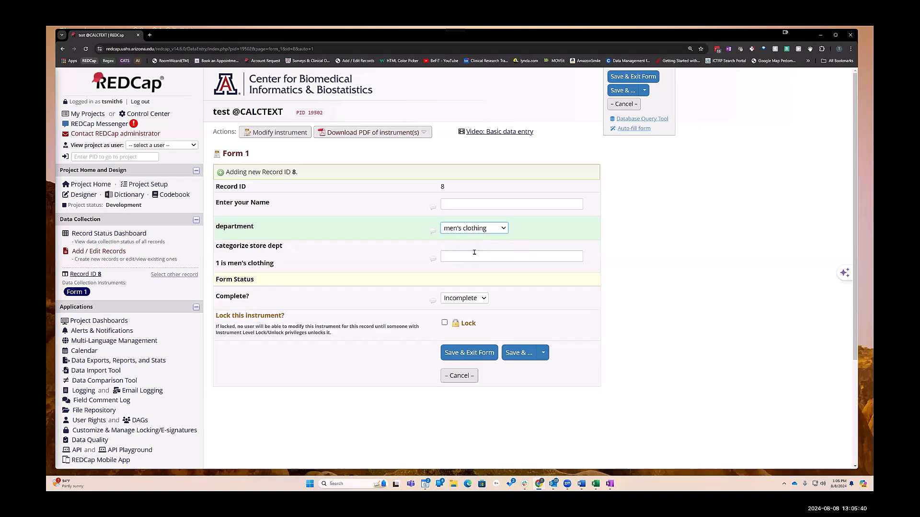
click(280, 133)
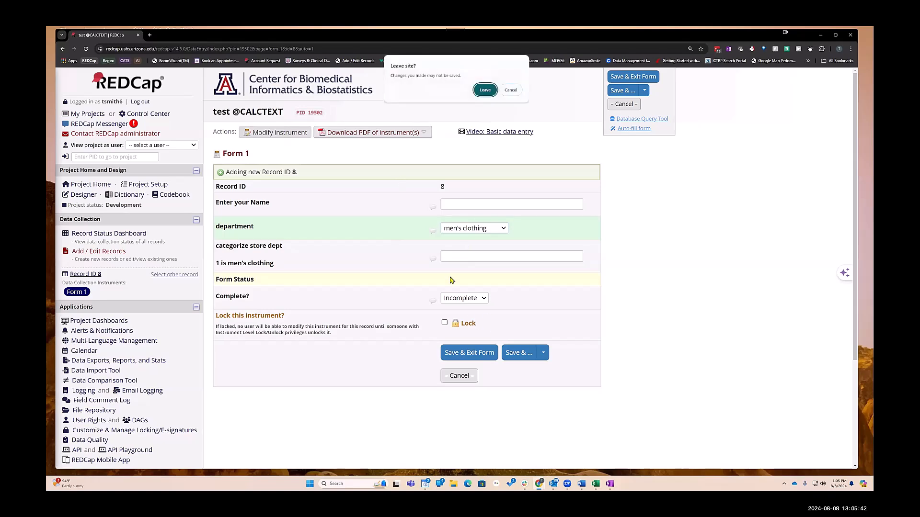
click(485, 90)
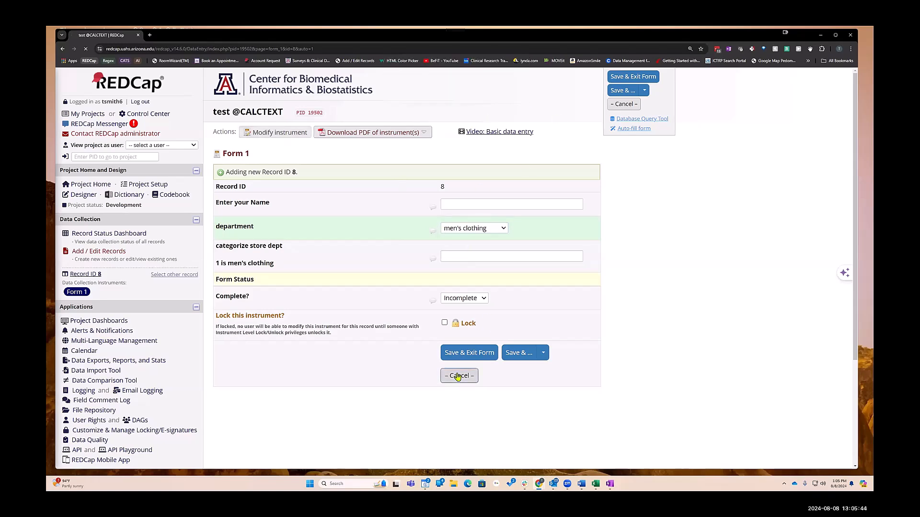
scroll(409, 337, down, 4)
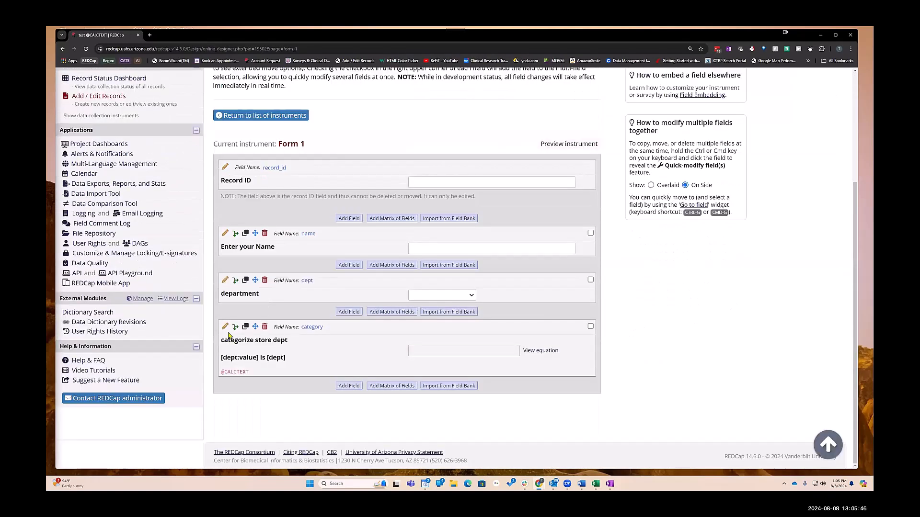
click(225, 327)
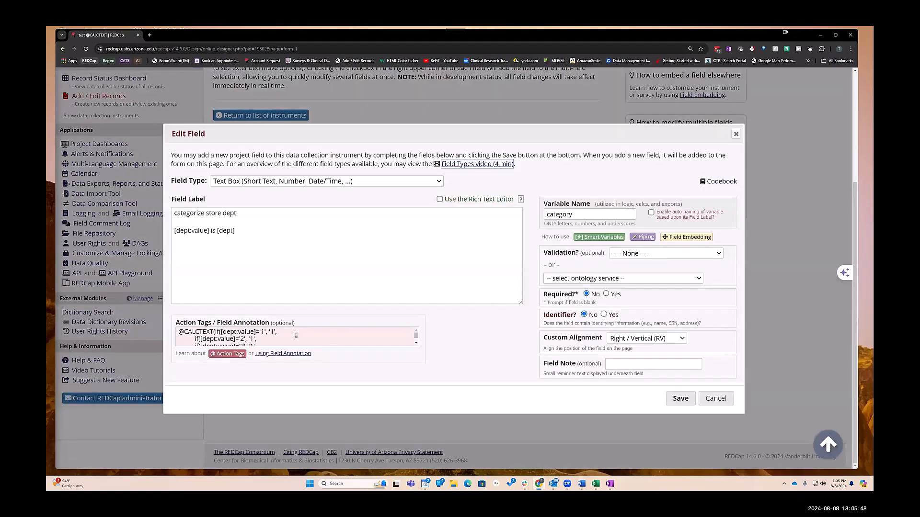
drag(261, 339, 299, 335)
click(424, 326)
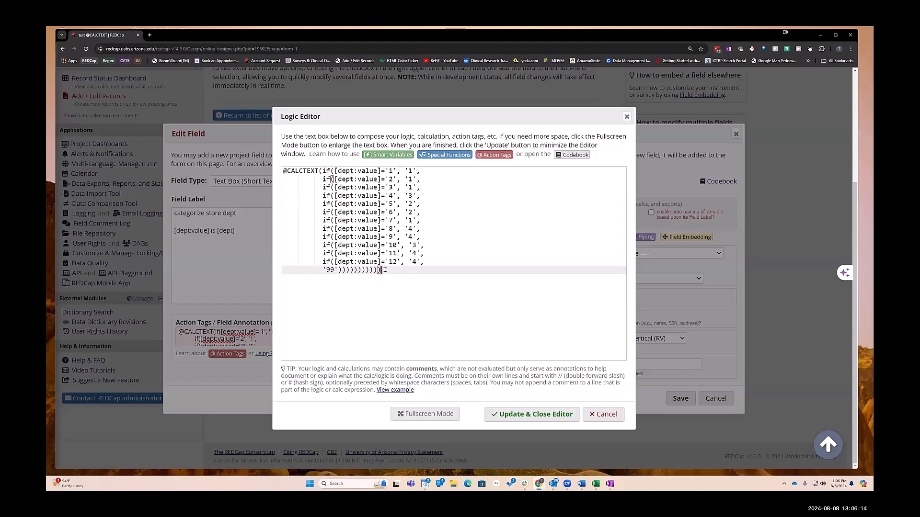
text())
click(543, 413)
click(680, 398)
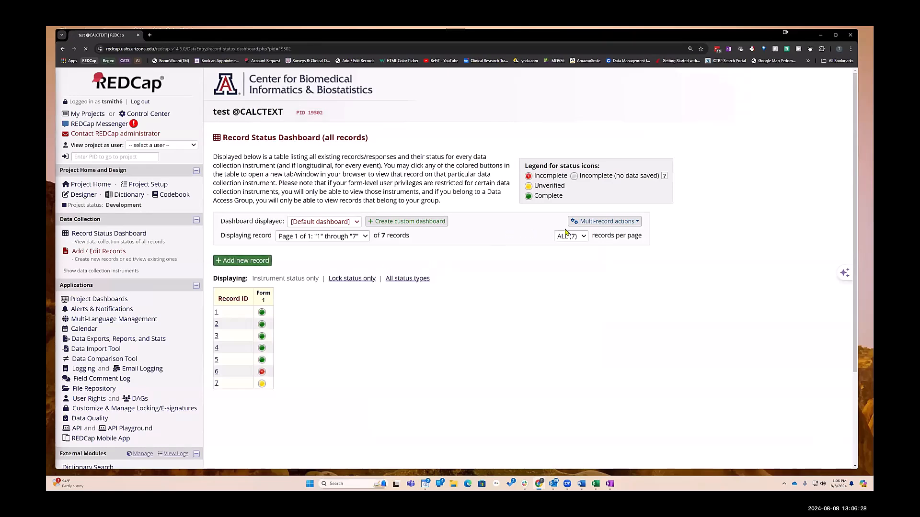
- Select men's clothing as the department on the new record to recheck the category calculation
click(488, 232)
click(474, 245)
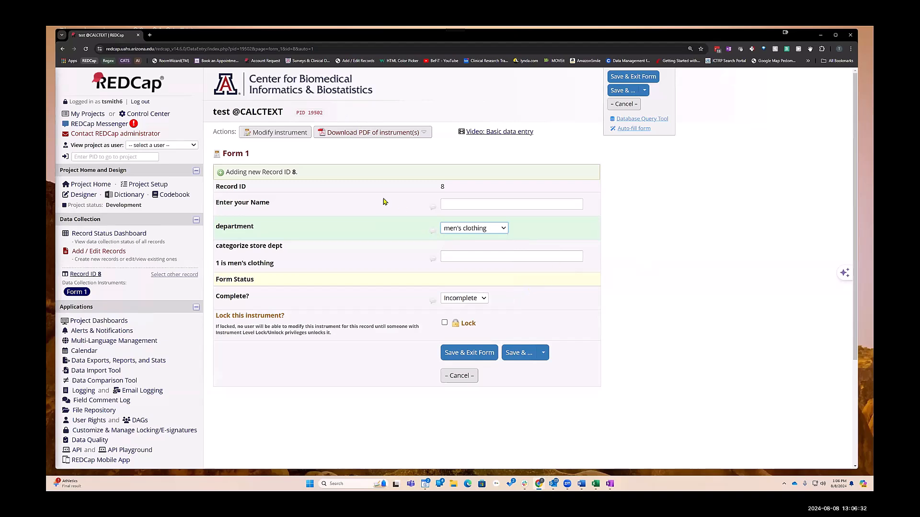
click(280, 132)
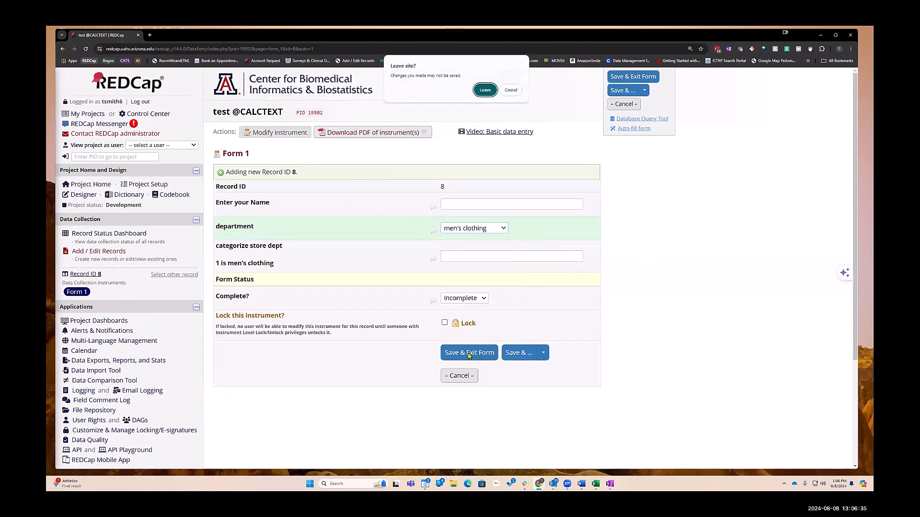
click(485, 90)
scroll(380, 390, down, 3)
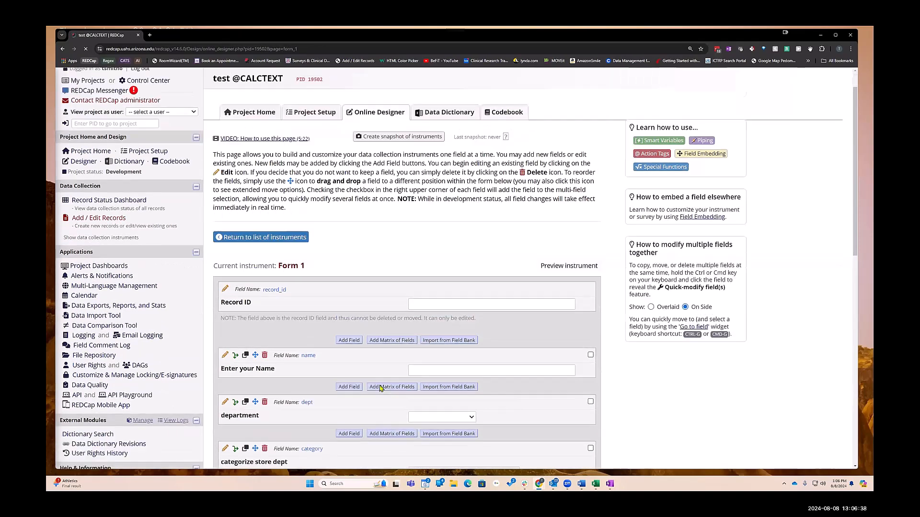
scroll(314, 312, up, 2)
scroll(312, 312, down, 2)
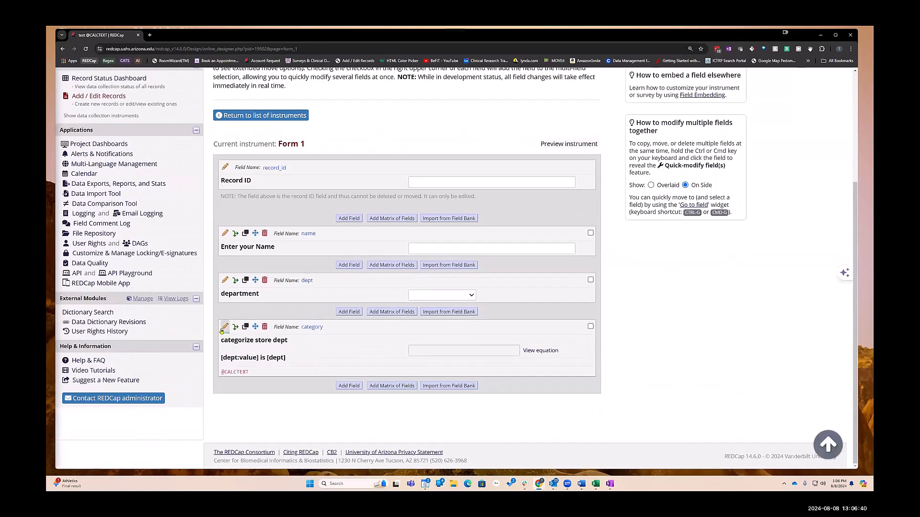
click(225, 326)
click(306, 335)
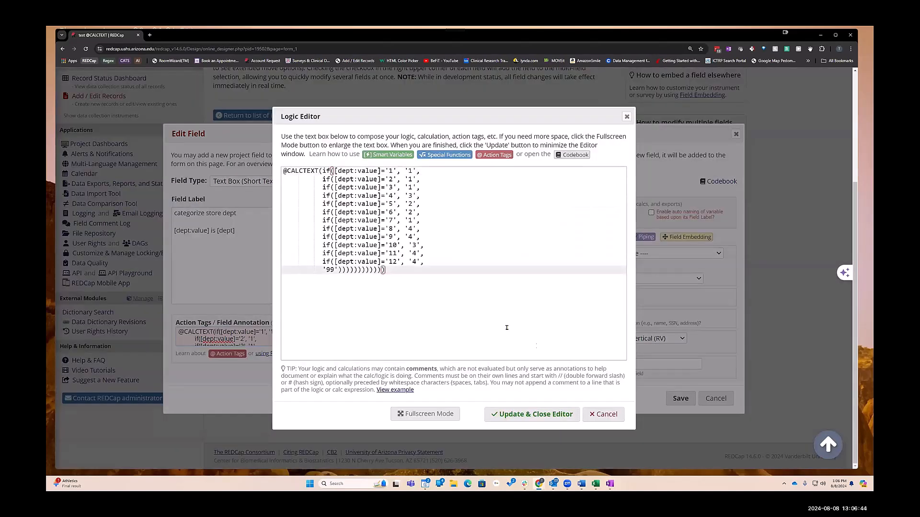
click(527, 414)
click(680, 399)
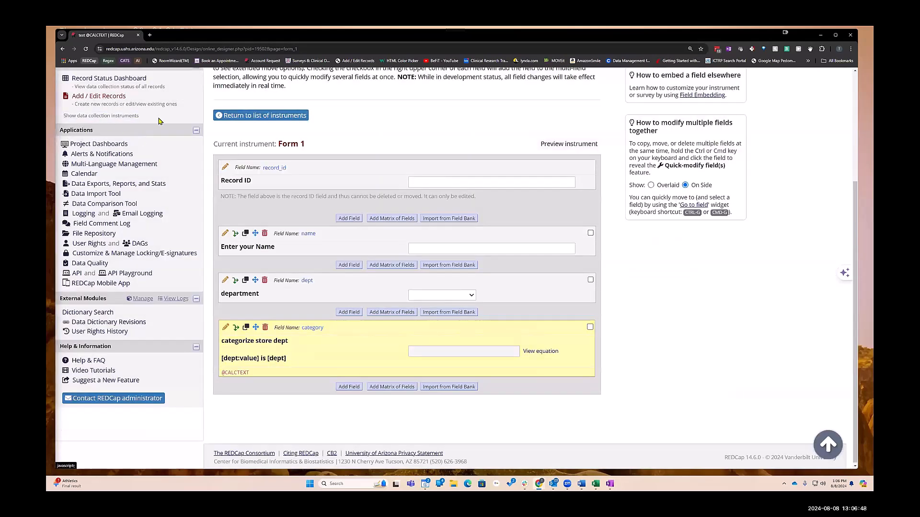
- Open a new record form, select men's clothing as the department, and check the category field
scroll(138, 114, up, 3)
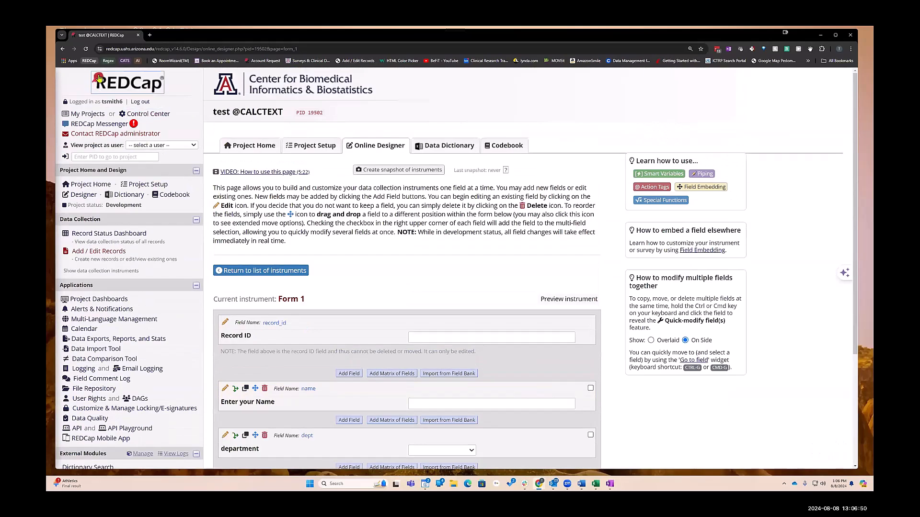
click(87, 50)
click(142, 238)
click(242, 263)
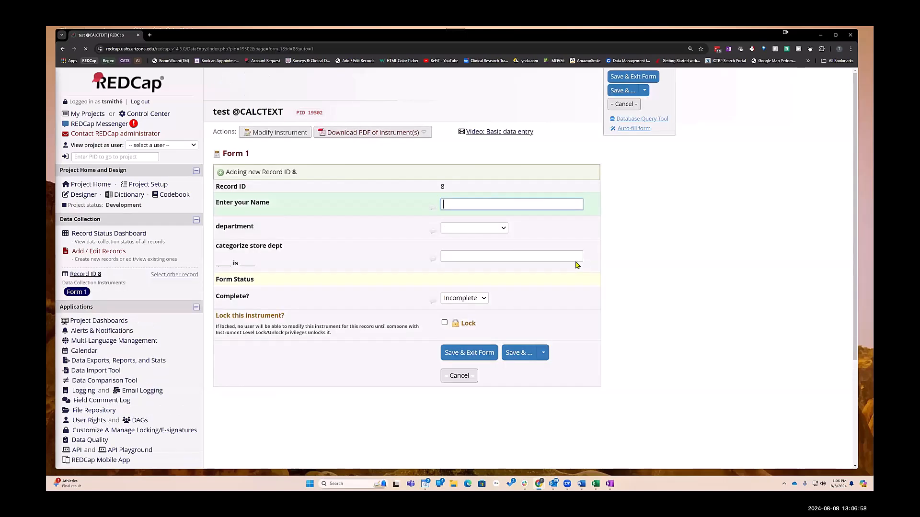
click(500, 228)
click(477, 245)
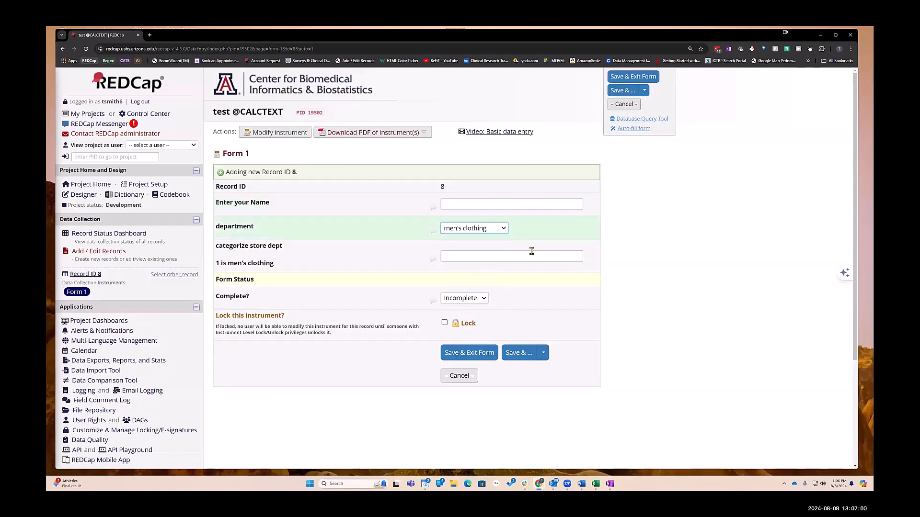
click(561, 256)
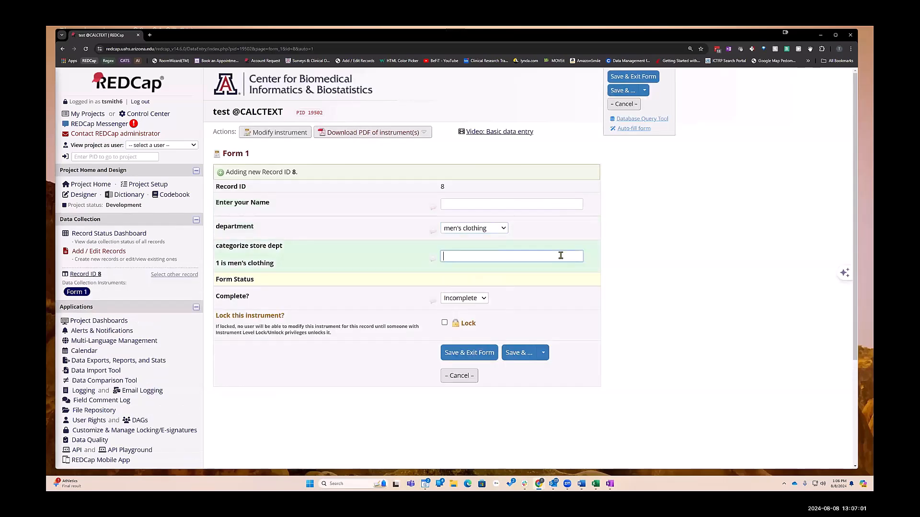
- Switch the department to women's clothing to check the category field
click(496, 229)
click(472, 253)
click(674, 242)
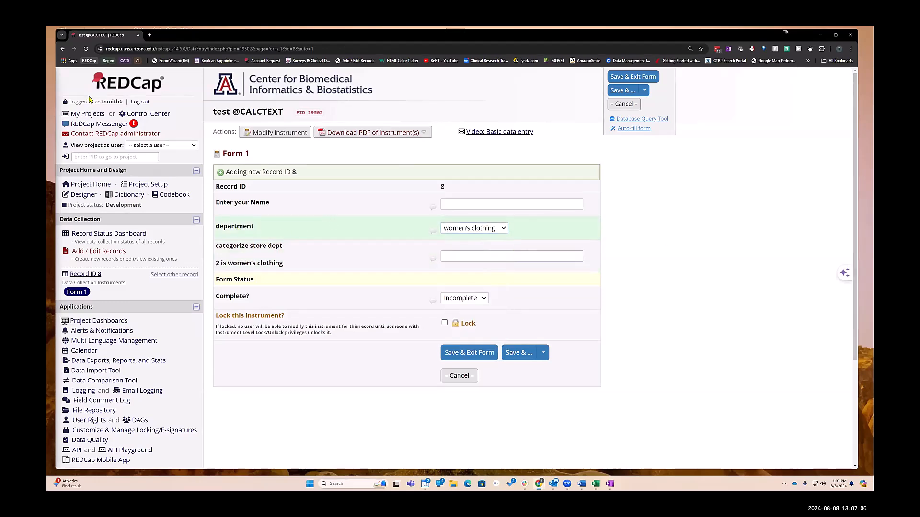
click(267, 131)
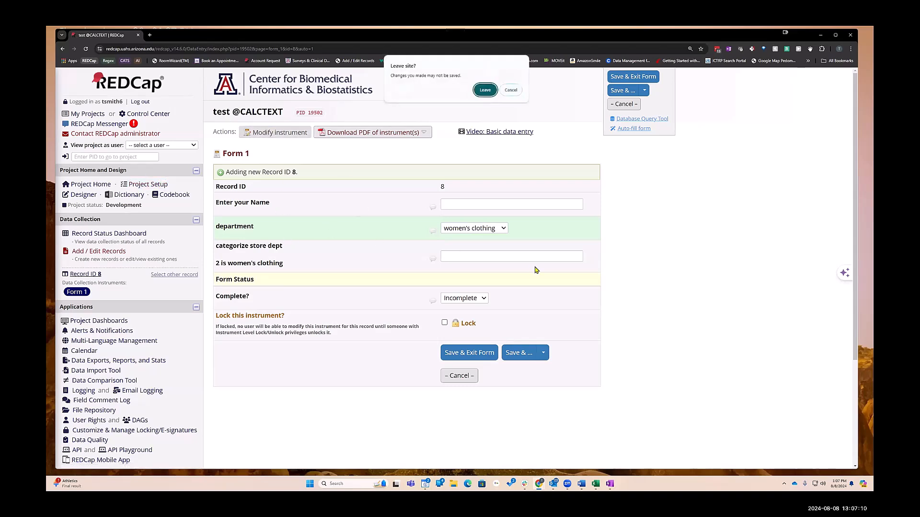
click(485, 90)
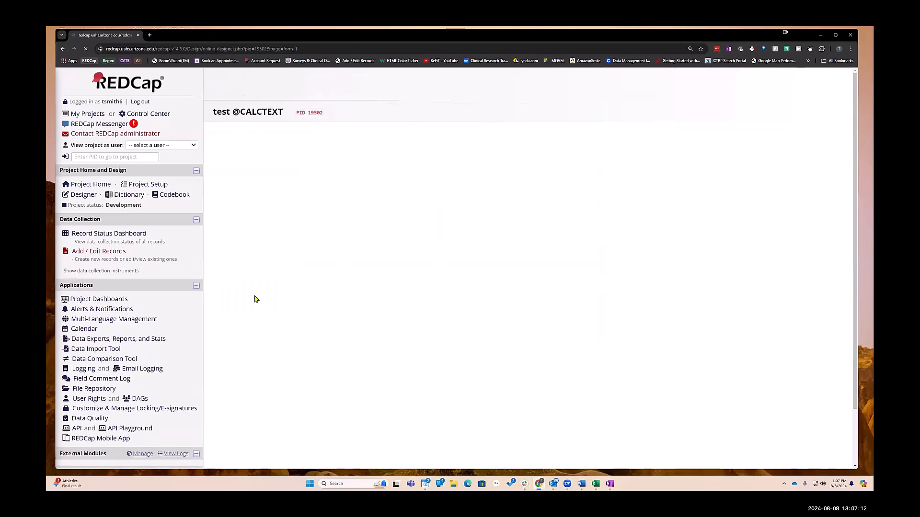
scroll(258, 307, down, 3)
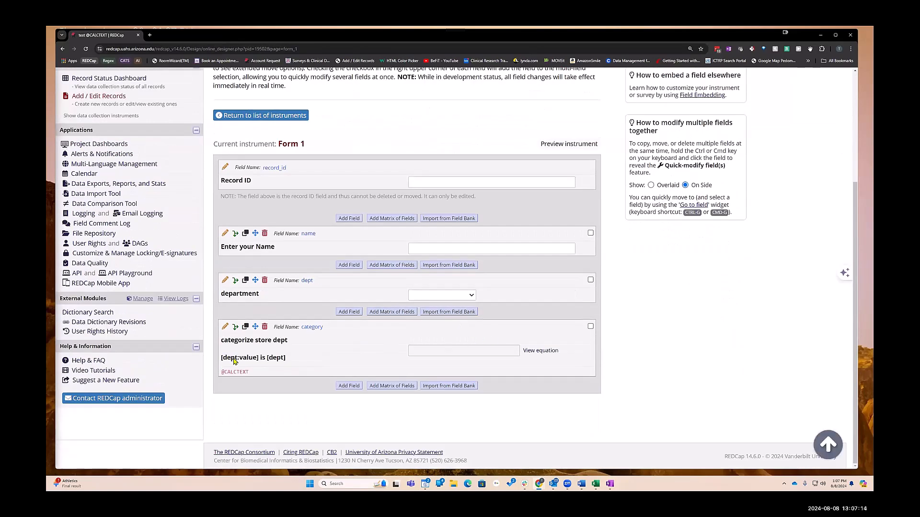
click(224, 326)
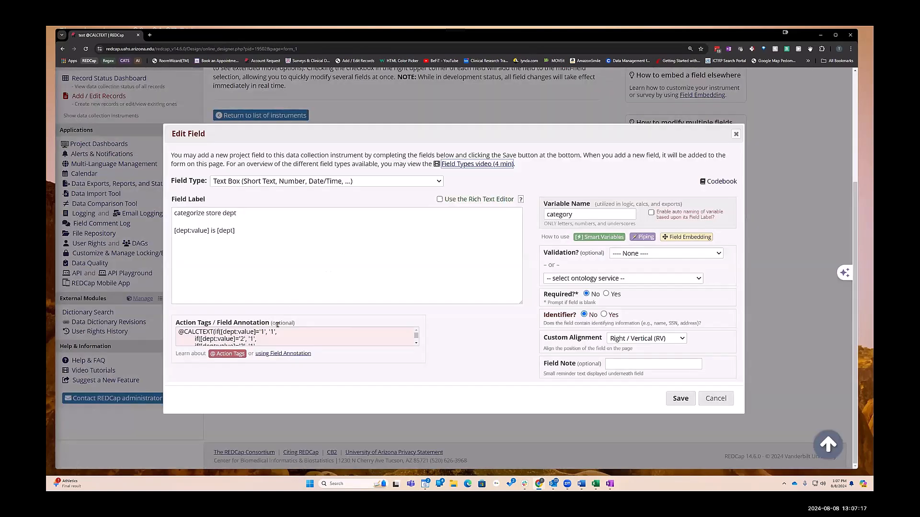
click(308, 331)
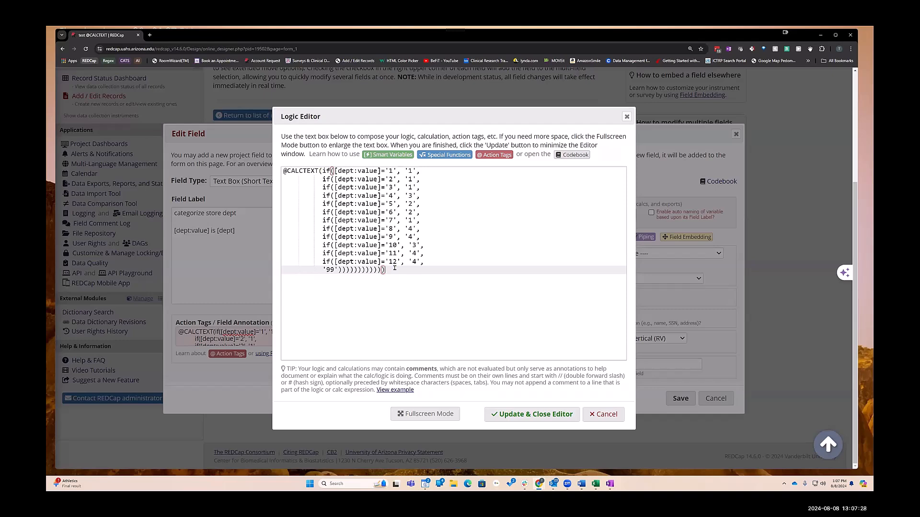
text())
click(518, 414)
click(671, 398)
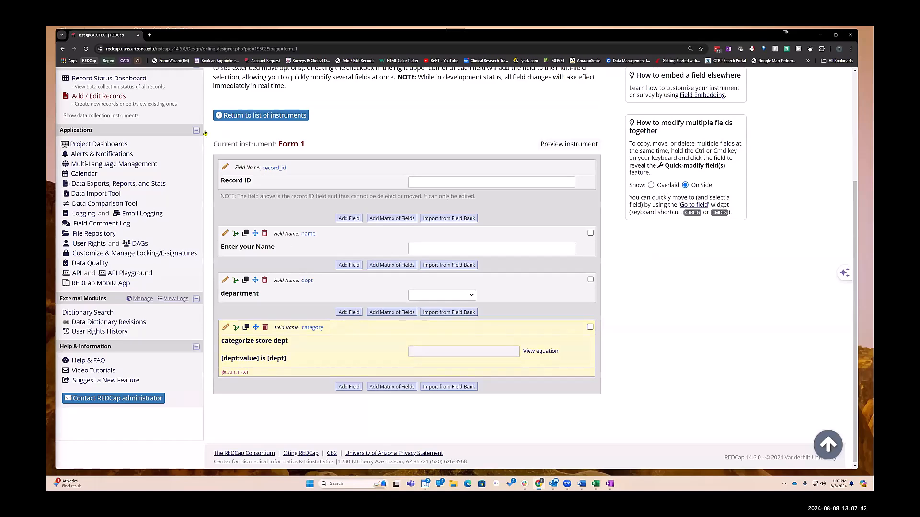
- Open a new record form and select men's clothing as the department to check the calculated category
scroll(129, 230, up, 3)
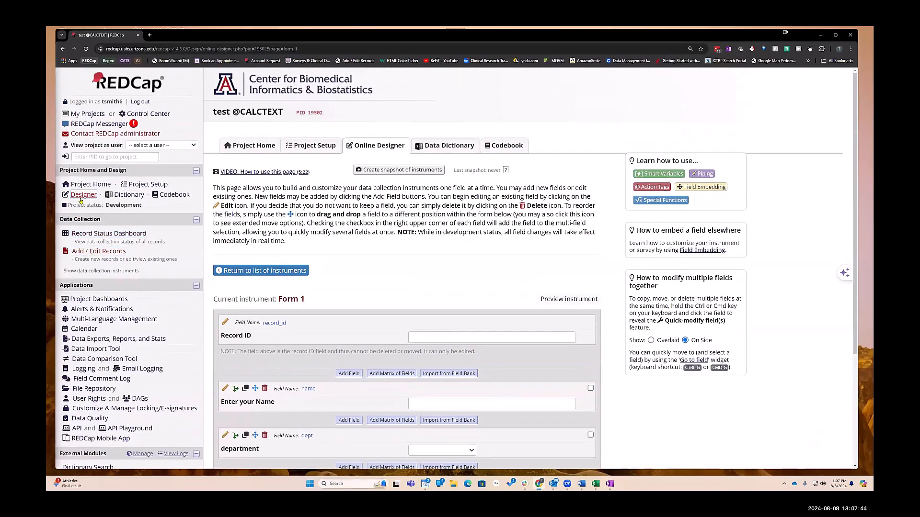
click(108, 234)
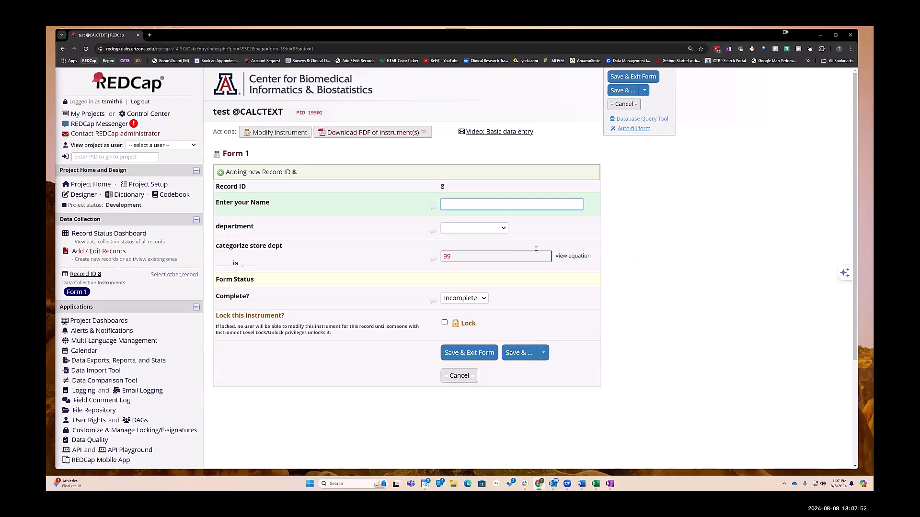
click(448, 228)
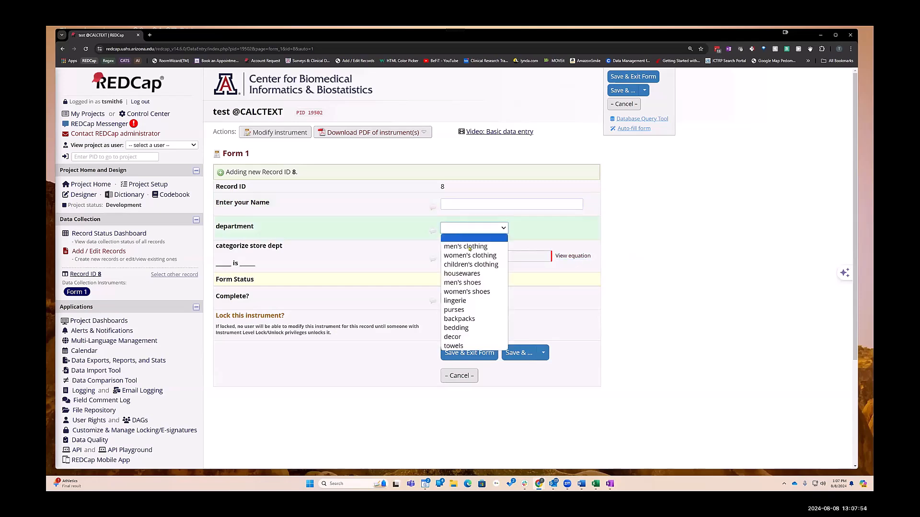
click(458, 240)
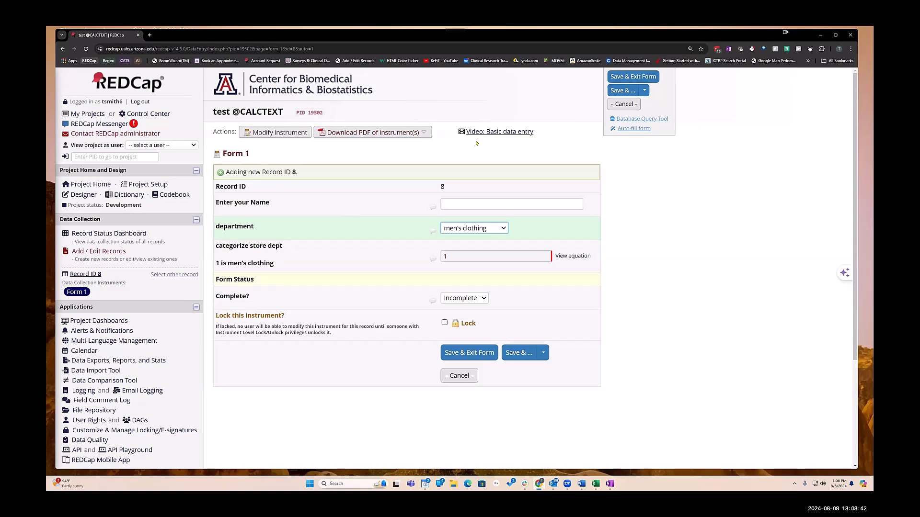
- Log out without saving the record and log back in as a different user
click(140, 102)
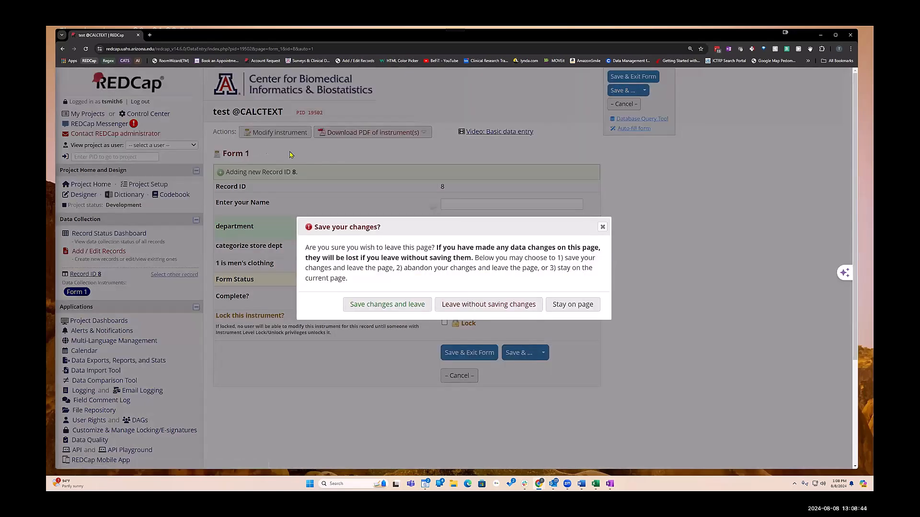
click(464, 309)
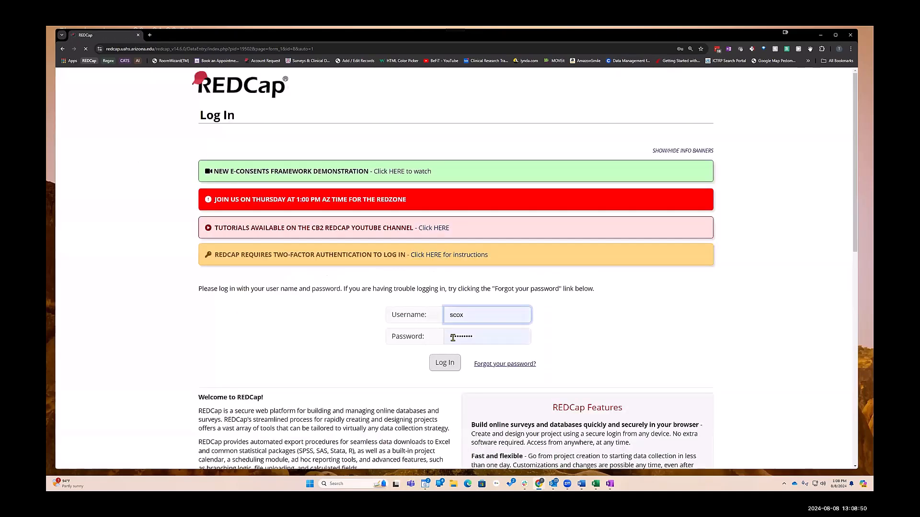
click(452, 391)
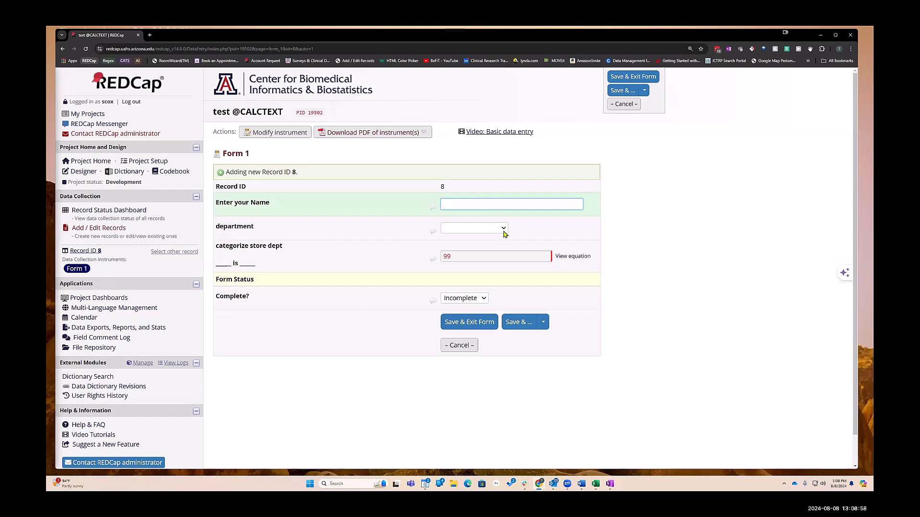
- Select men's clothing as the department on the new record form
click(472, 230)
click(460, 246)
click(289, 132)
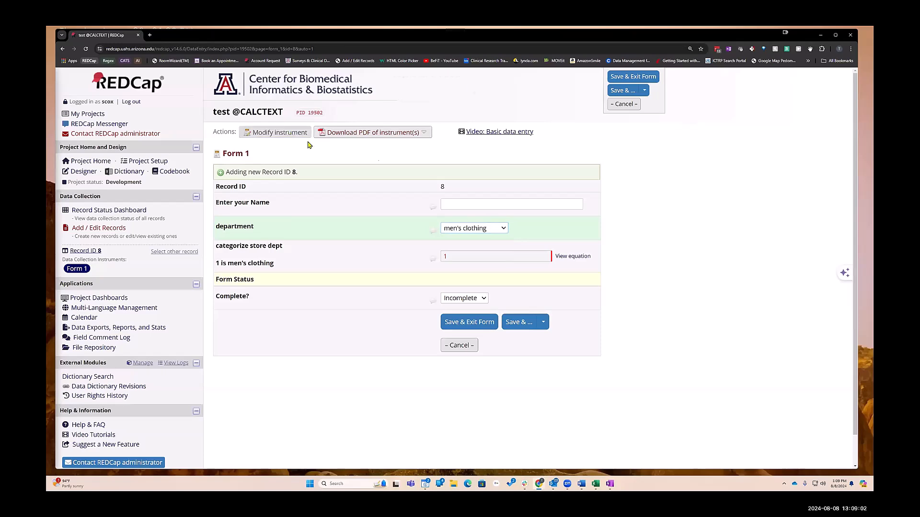
click(485, 90)
scroll(468, 258, down, 3)
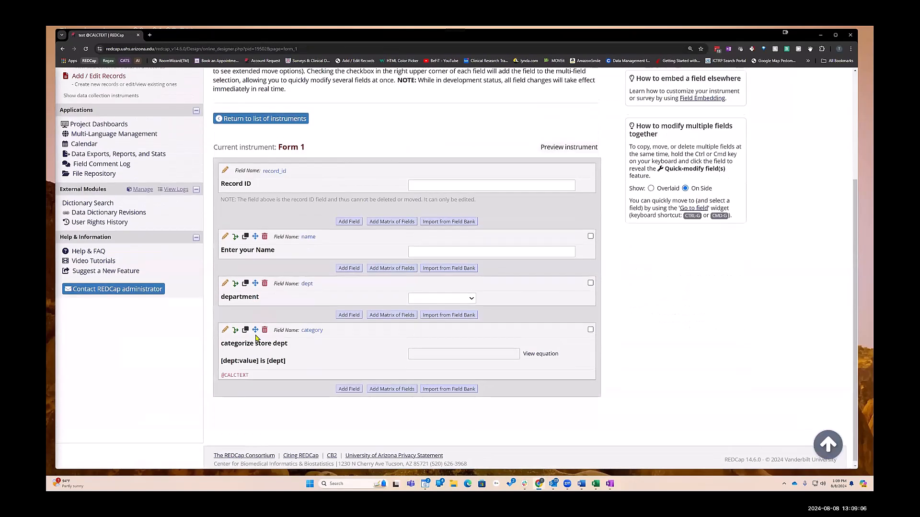
click(223, 331)
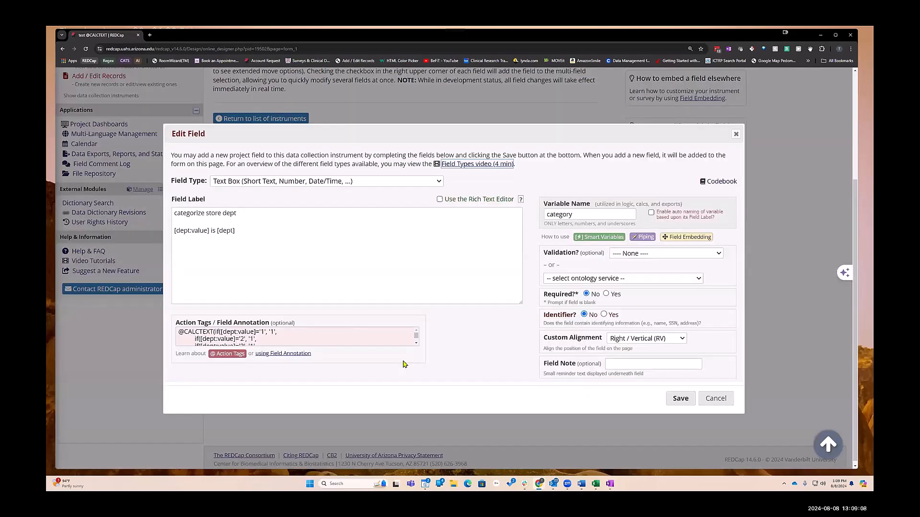
click(301, 337)
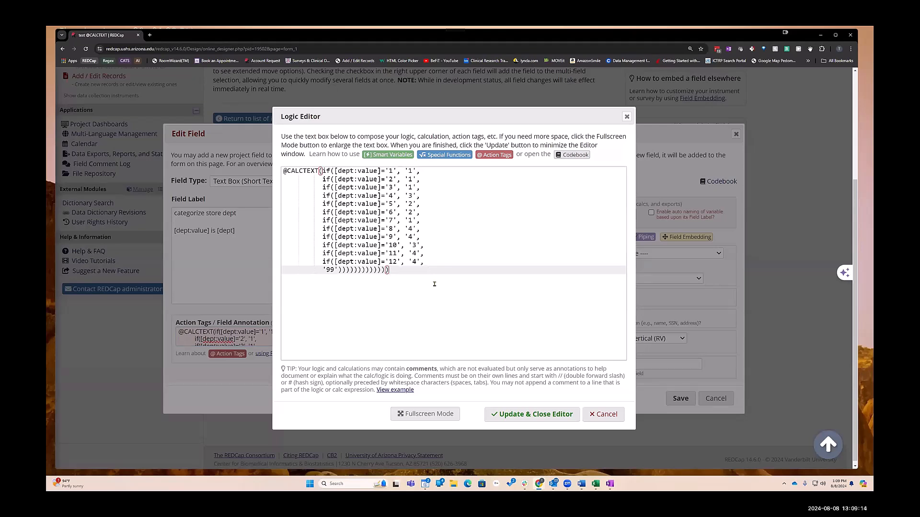
key(Left)
click(537, 415)
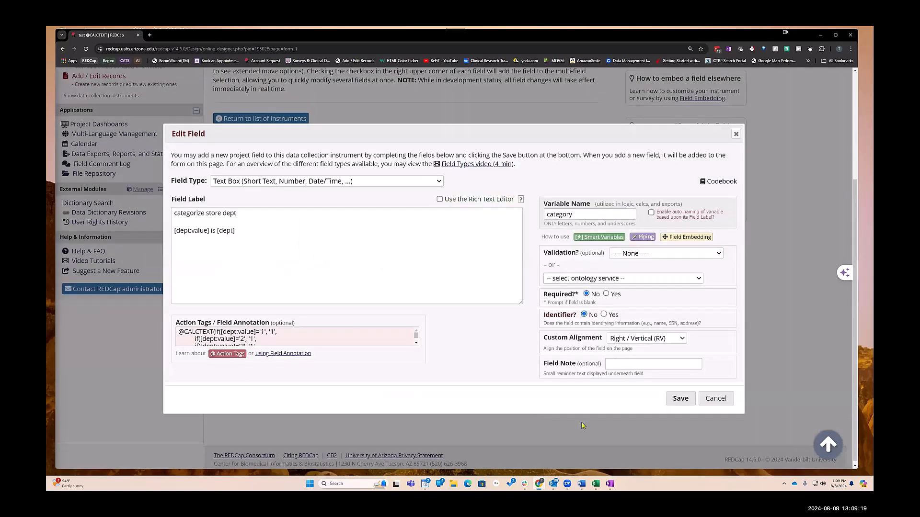
click(679, 399)
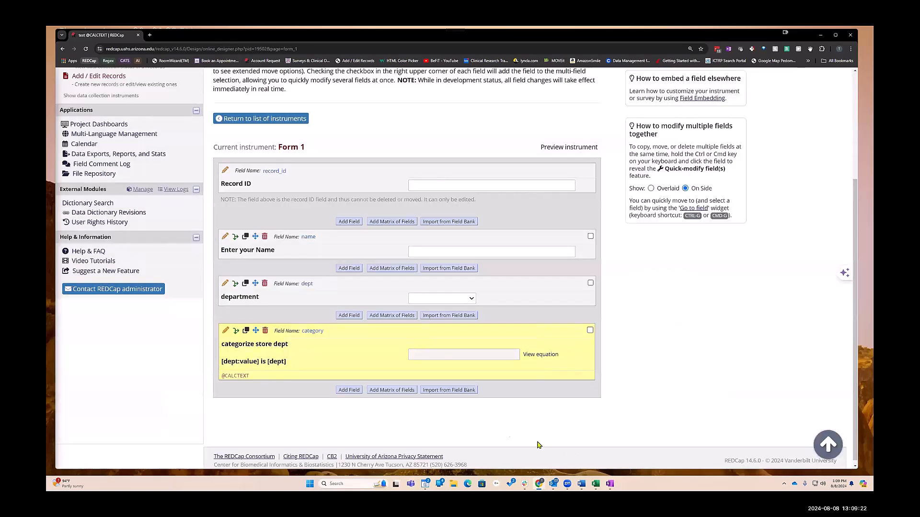
- Open a new record form and check the department dropdown and the calculated category field
scroll(272, 140, up, 4)
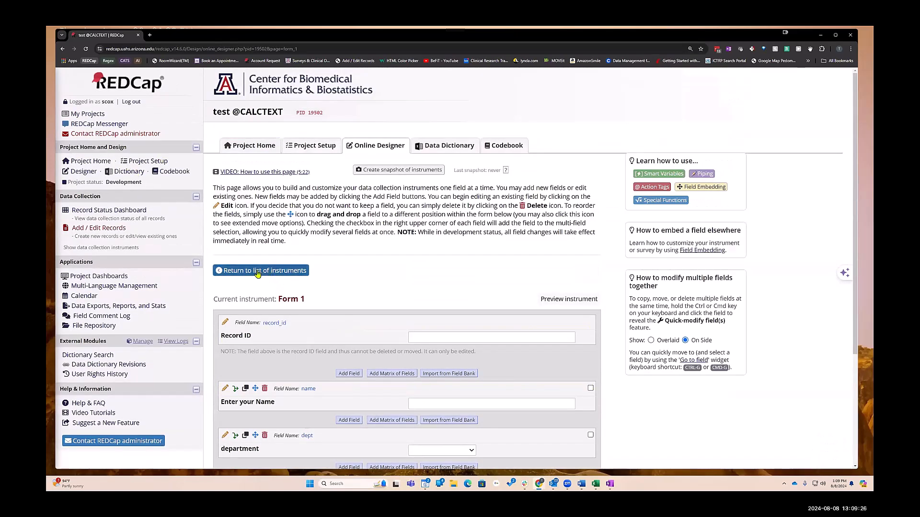
click(140, 210)
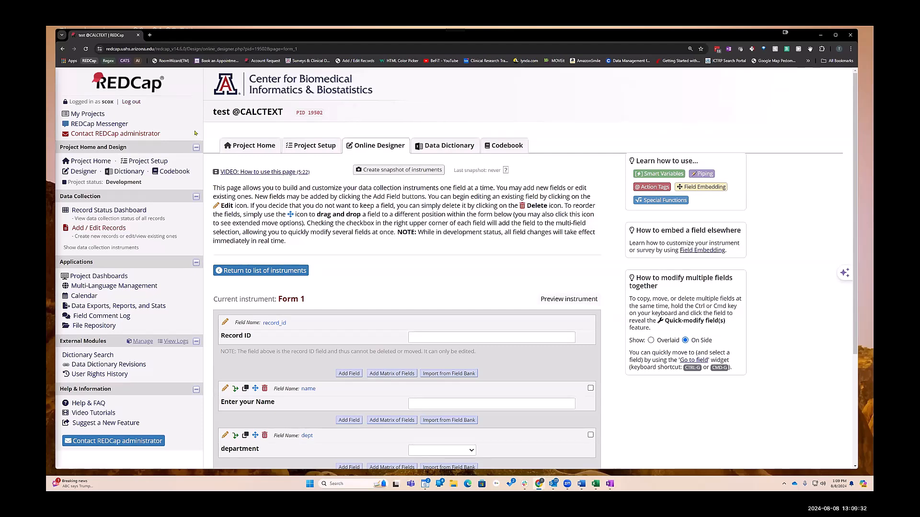
click(99, 211)
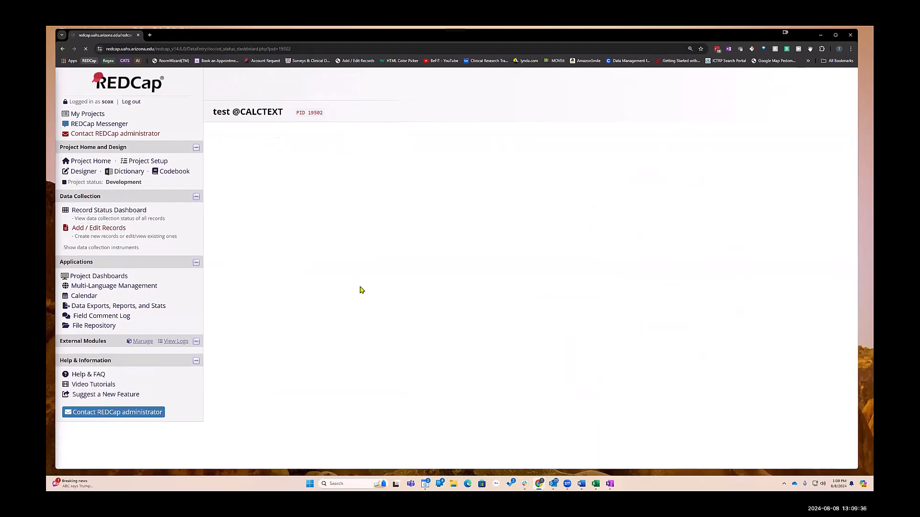
click(251, 261)
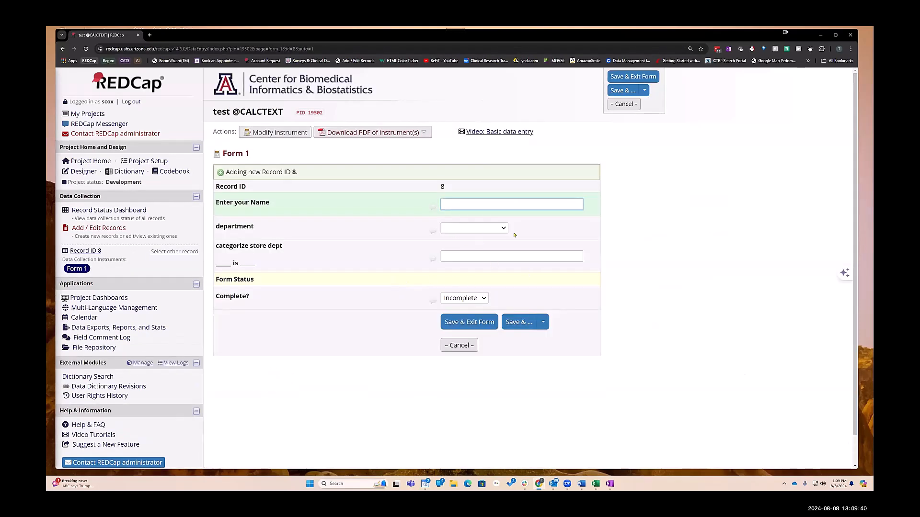
click(490, 227)
click(489, 228)
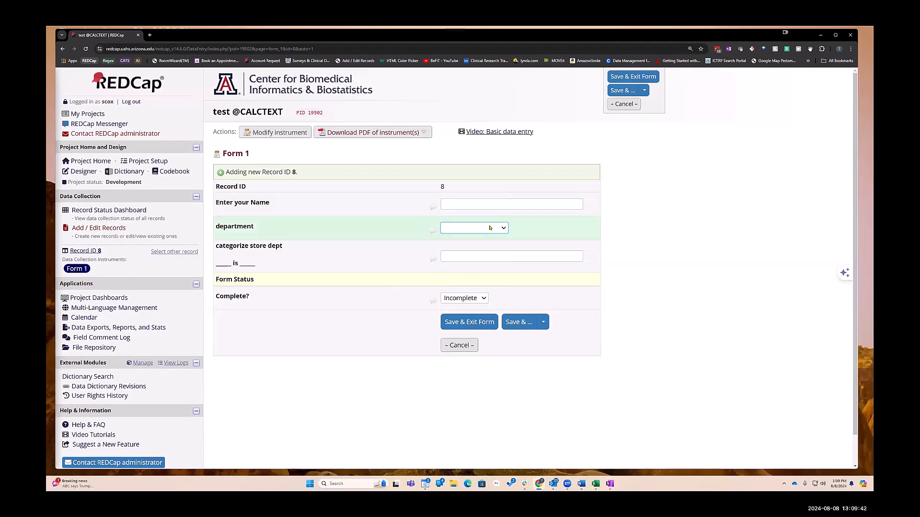
click(278, 136)
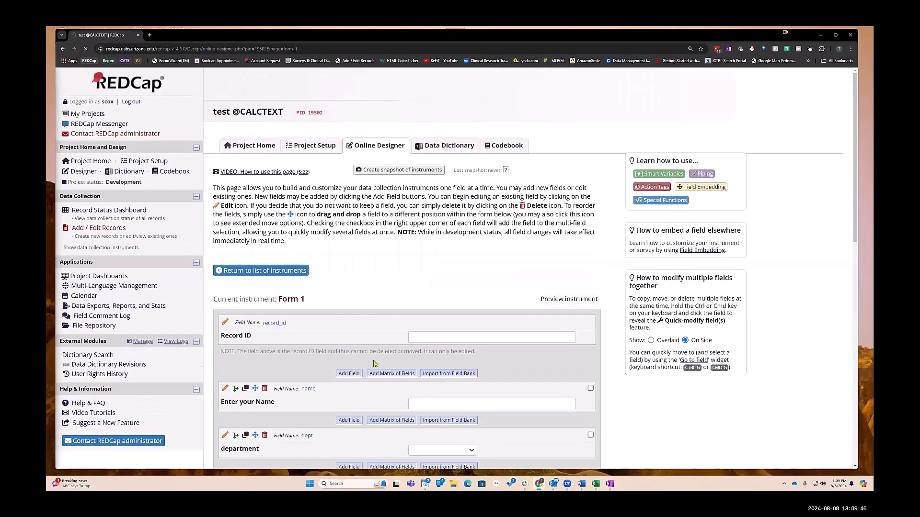
scroll(269, 330, down, 10)
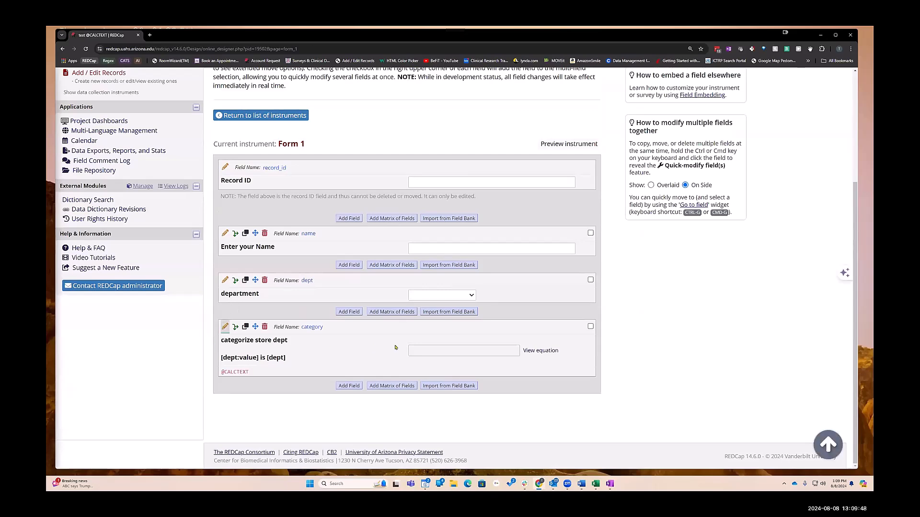
click(396, 348)
click(295, 337)
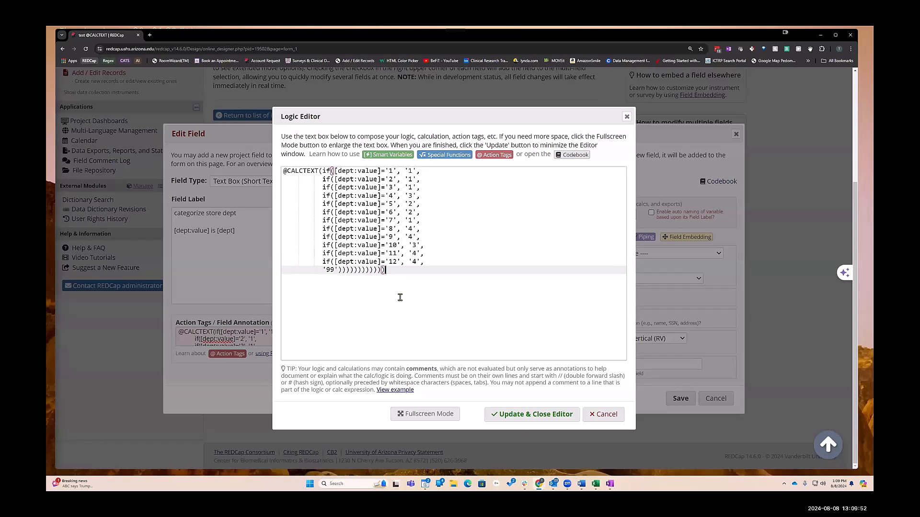
text())
click(527, 414)
click(681, 399)
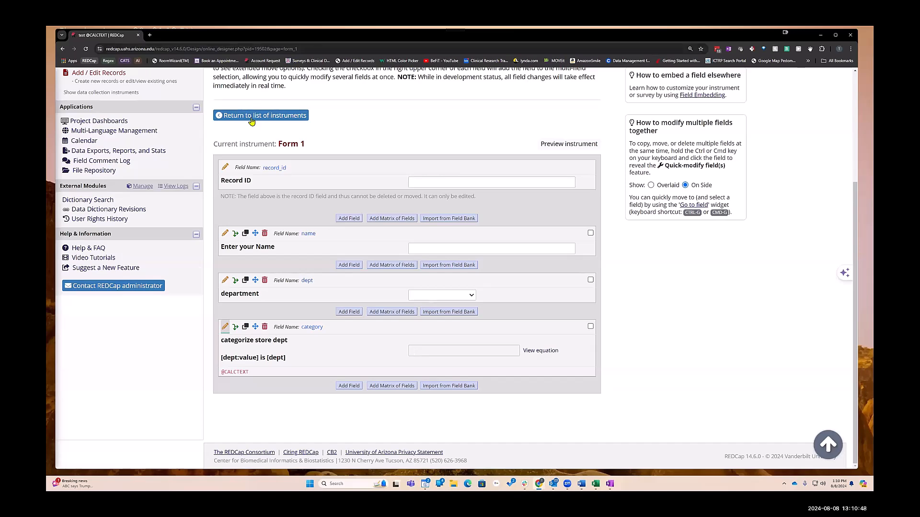
- Open the Record Status Dashboard
scroll(133, 148, up, 4)
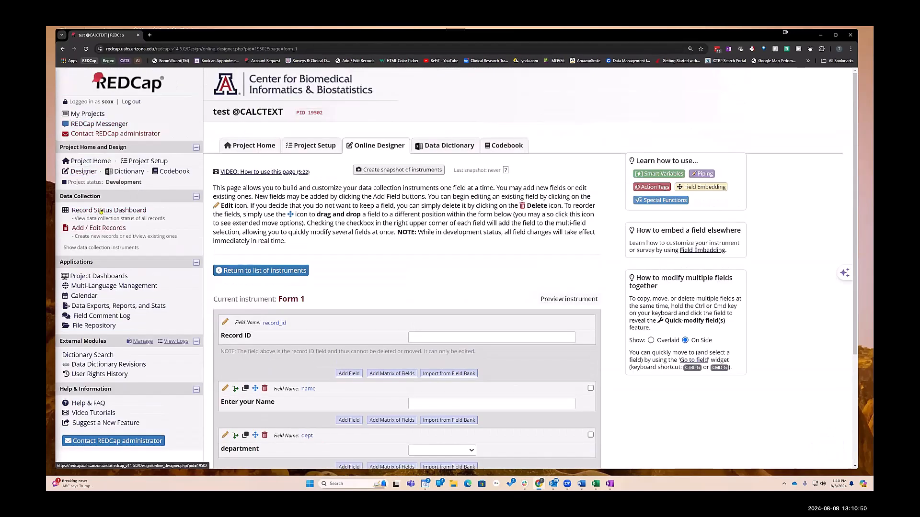
click(109, 210)
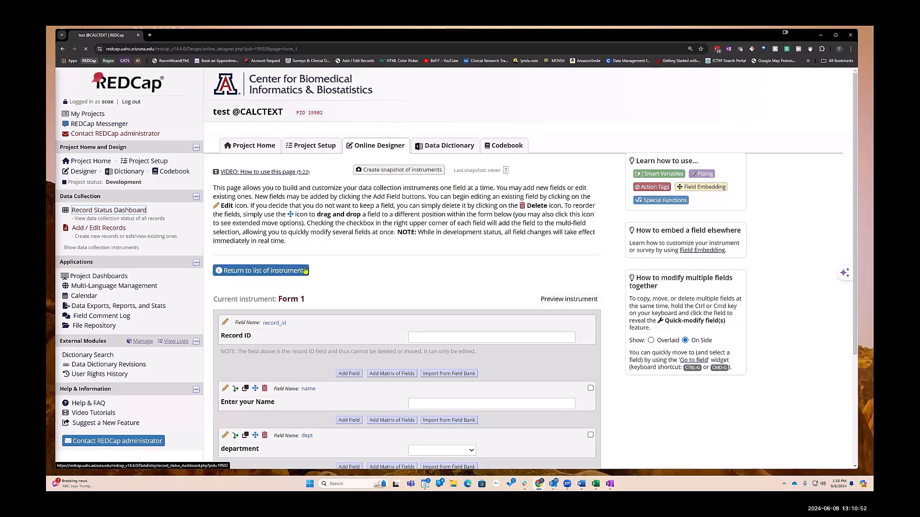